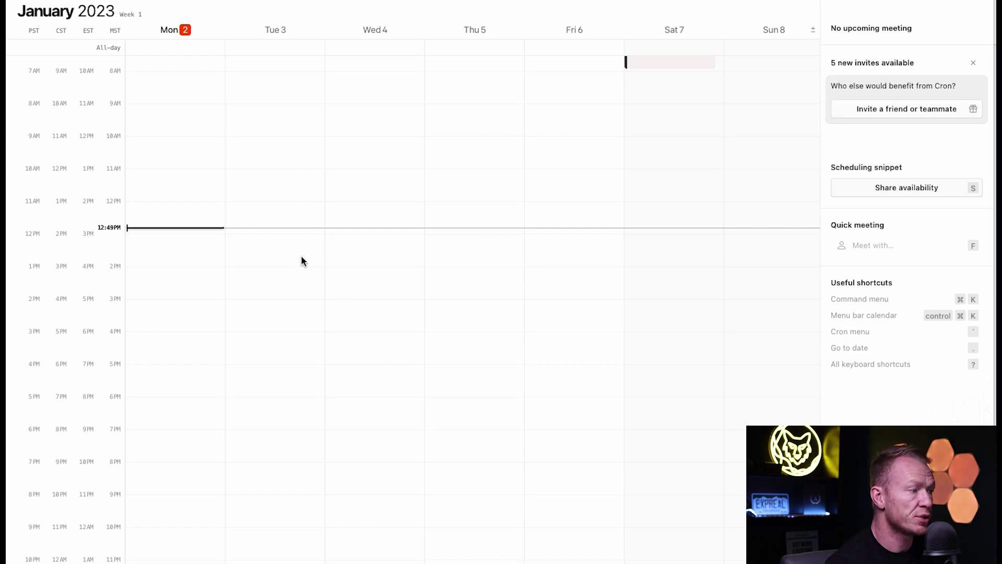
Create an 'Events' event on Tuesday January 3, 10–11 AM, then begin sharing availability.
click(262, 142)
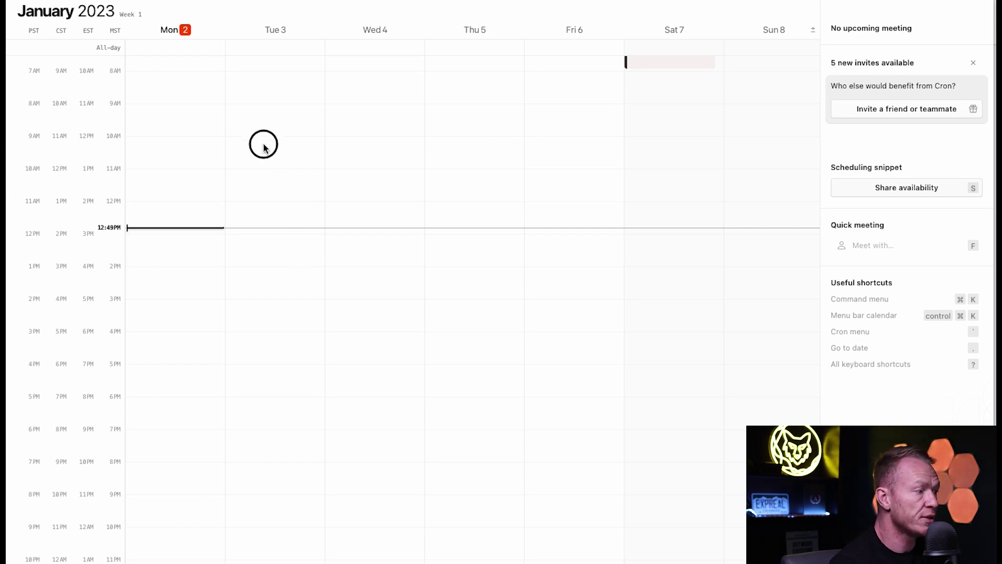
drag(264, 143, 266, 166)
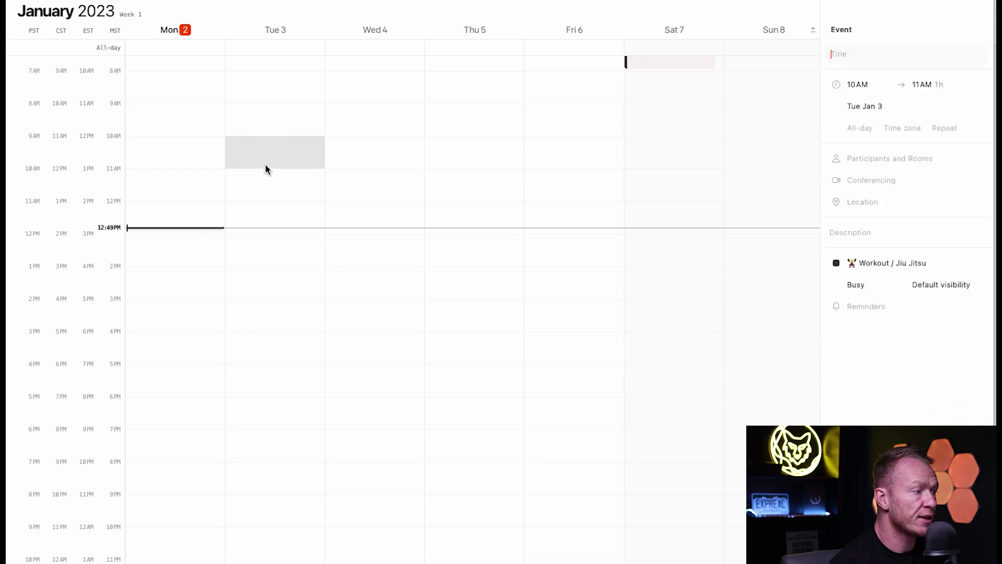
text(Events)
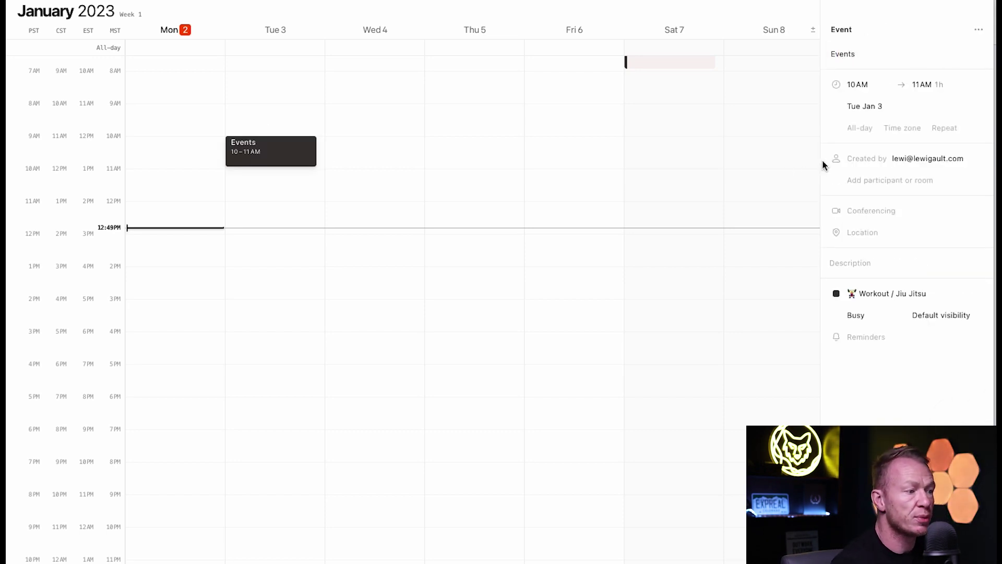
click(885, 293)
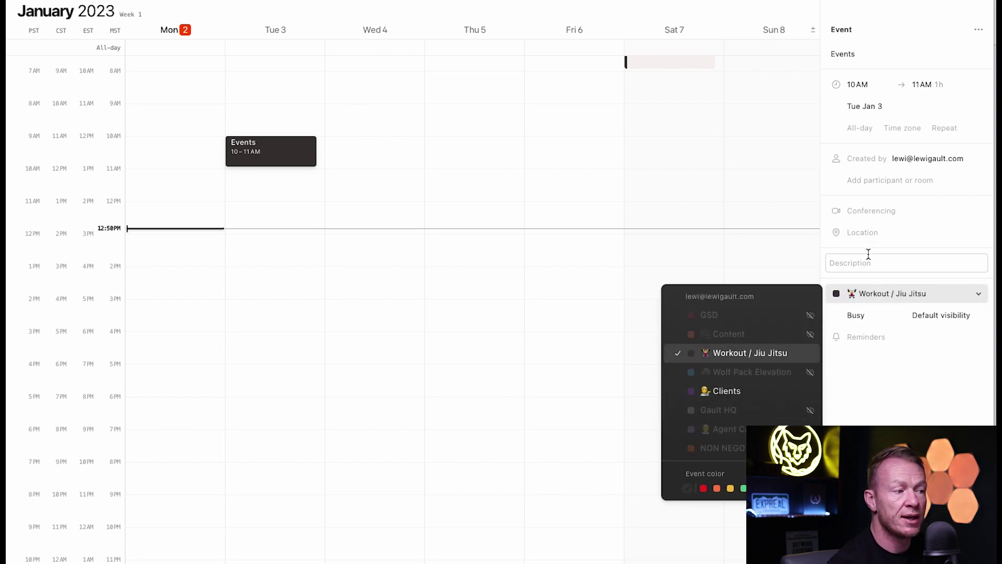
click(745, 238)
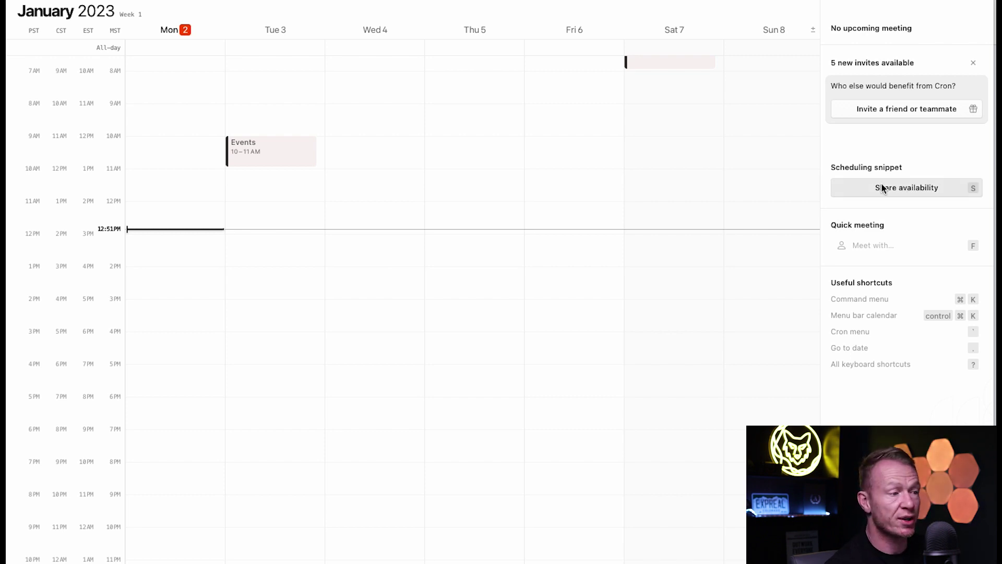
click(897, 188)
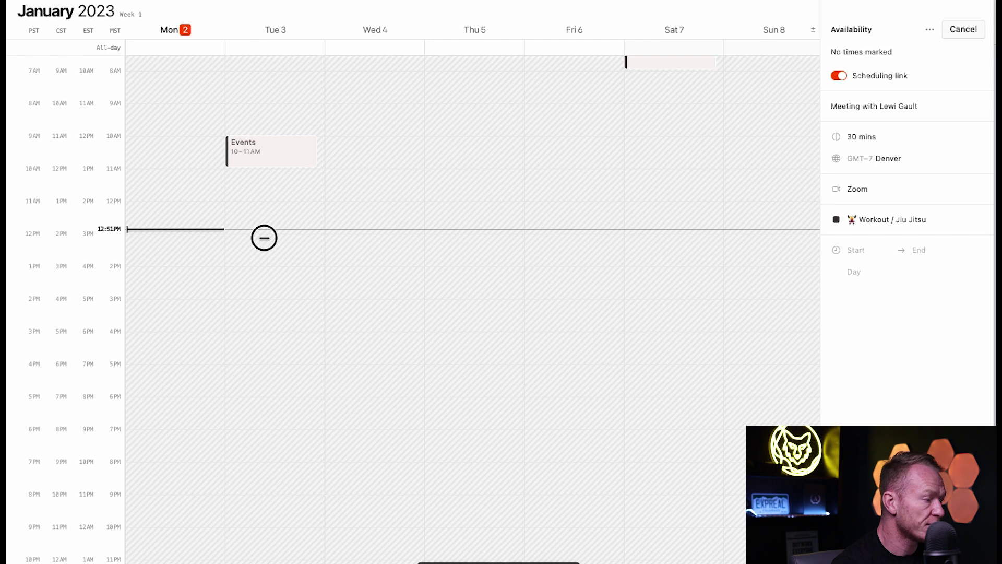
Offer Tue Jan 3 1 PM, Wed Jan 4 11:30 AM, Thu Jan 5 2:30 and 4:30 PM, and select the scheduling link.
click(264, 238)
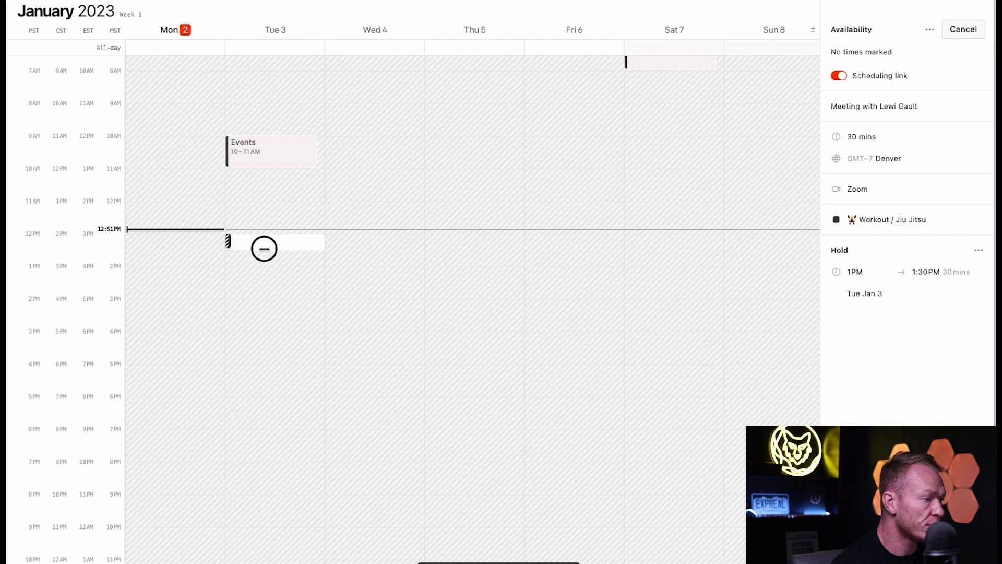
click(373, 188)
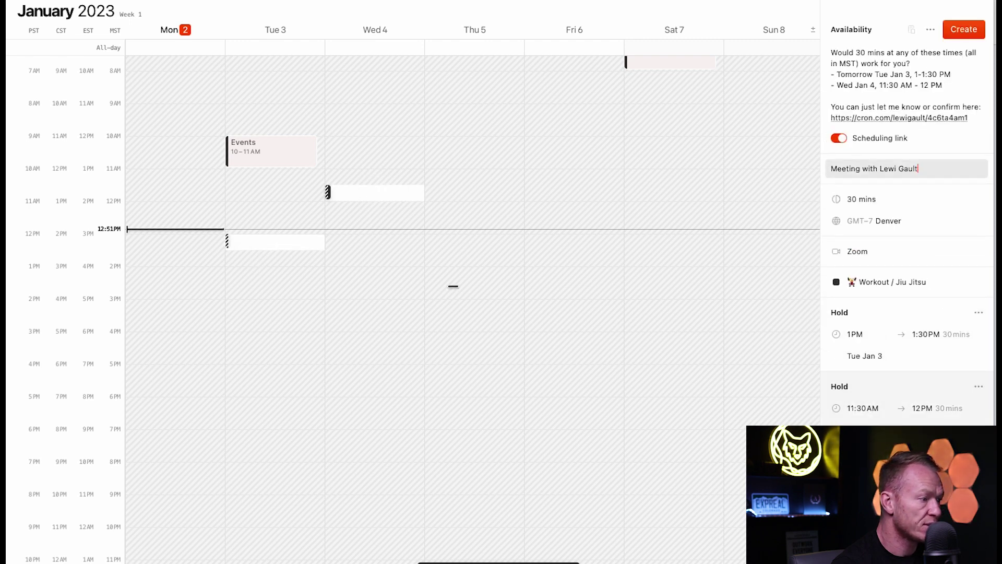
click(452, 289)
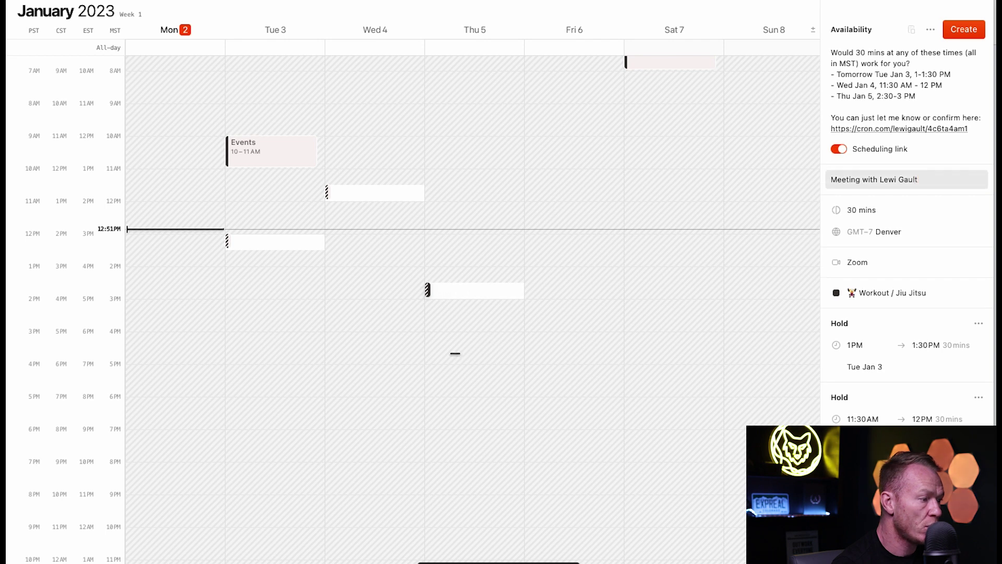
click(458, 349)
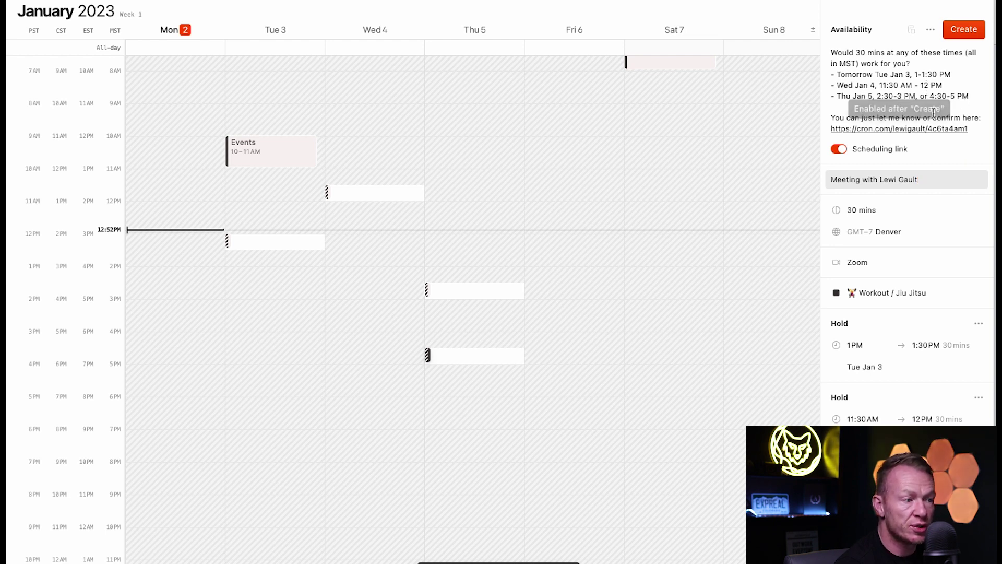
drag(974, 128, 830, 128)
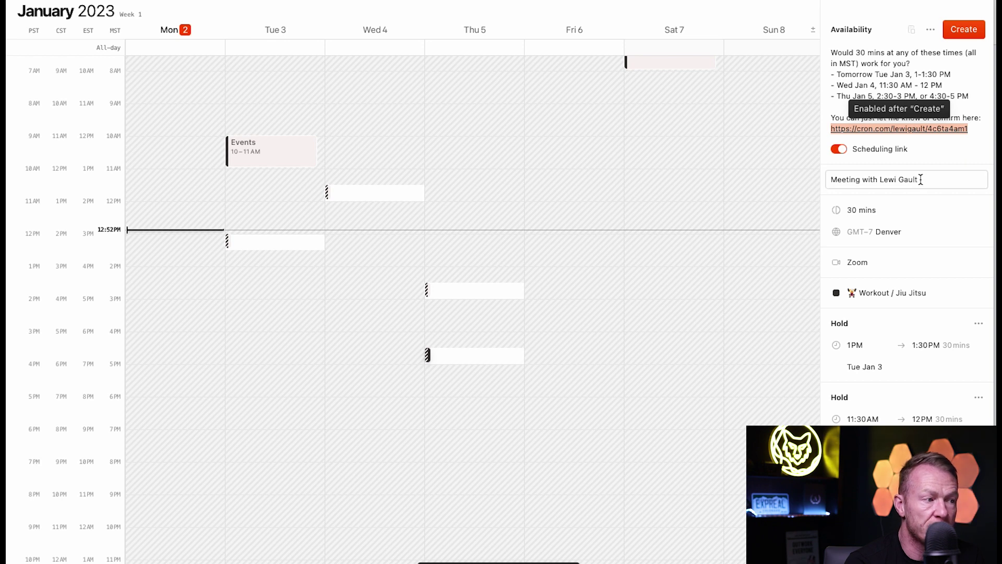
click(930, 30)
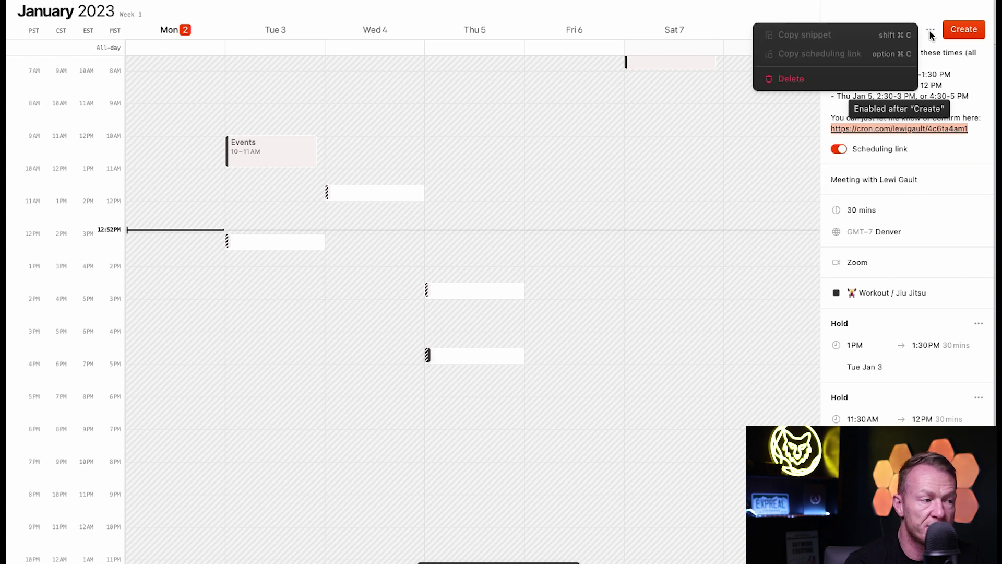
Create the availability with its scheduling link and time holds, leaving the Wednesday hold unchanged.
click(931, 30)
click(963, 29)
scroll(947, 352, down, 1)
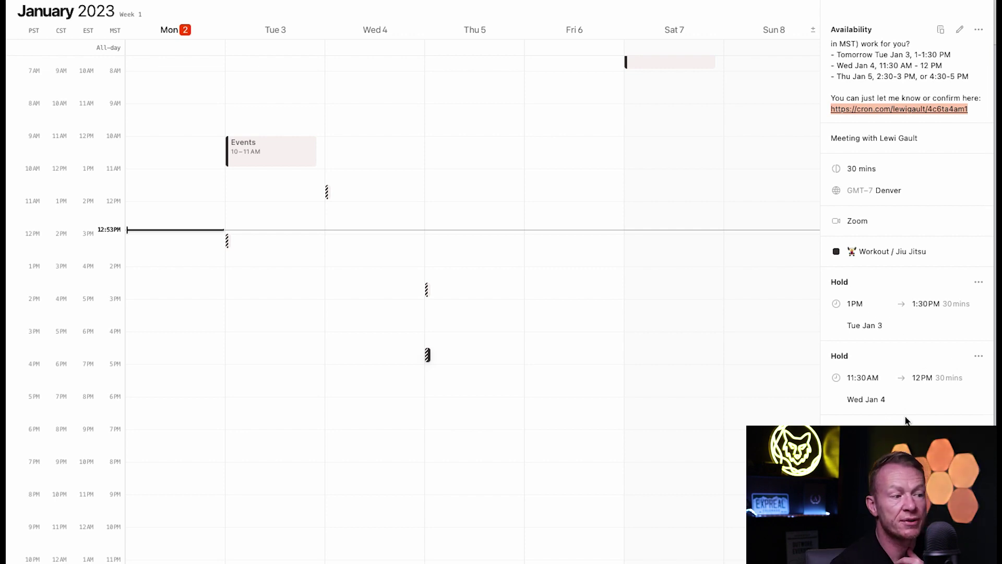
click(977, 356)
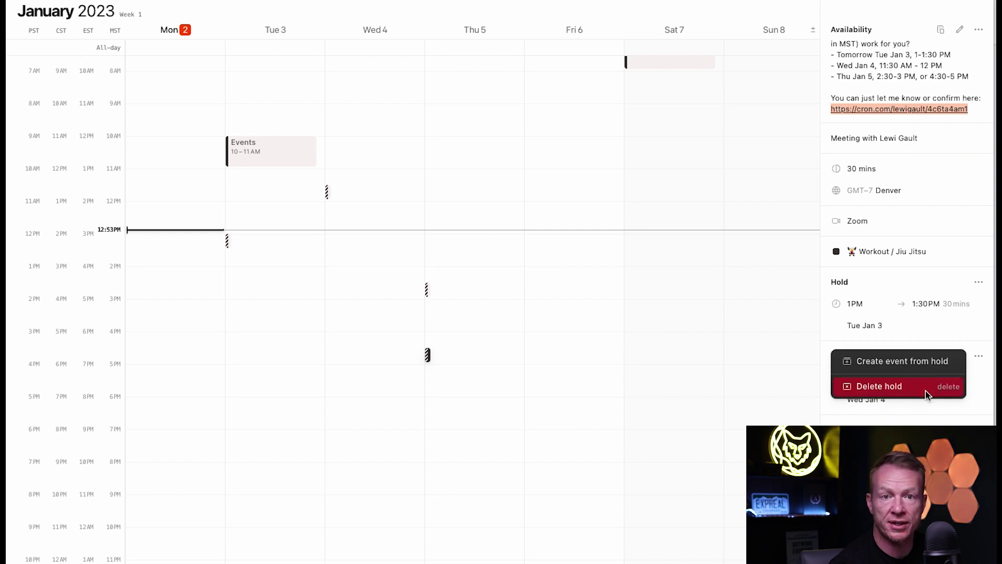
key(Escape)
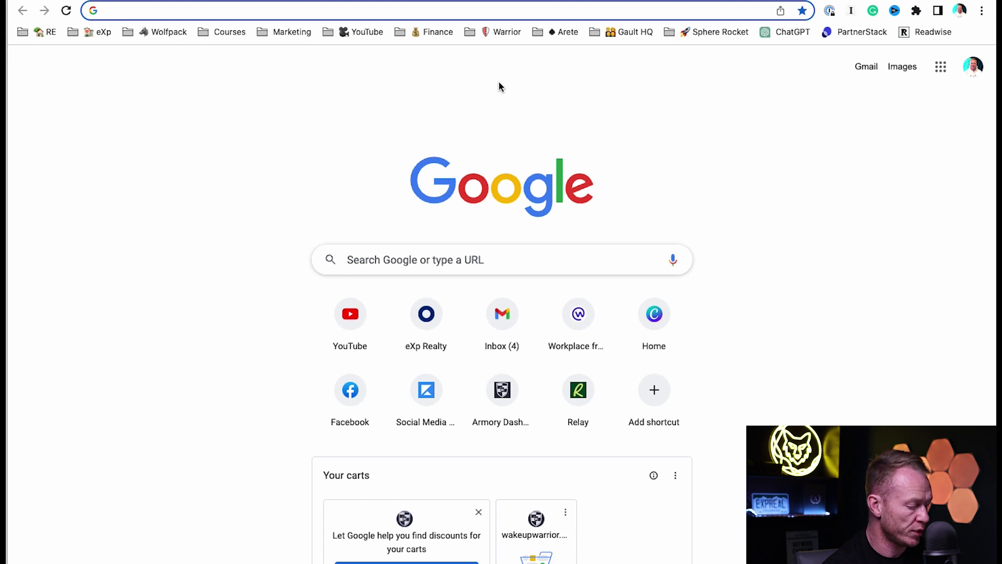
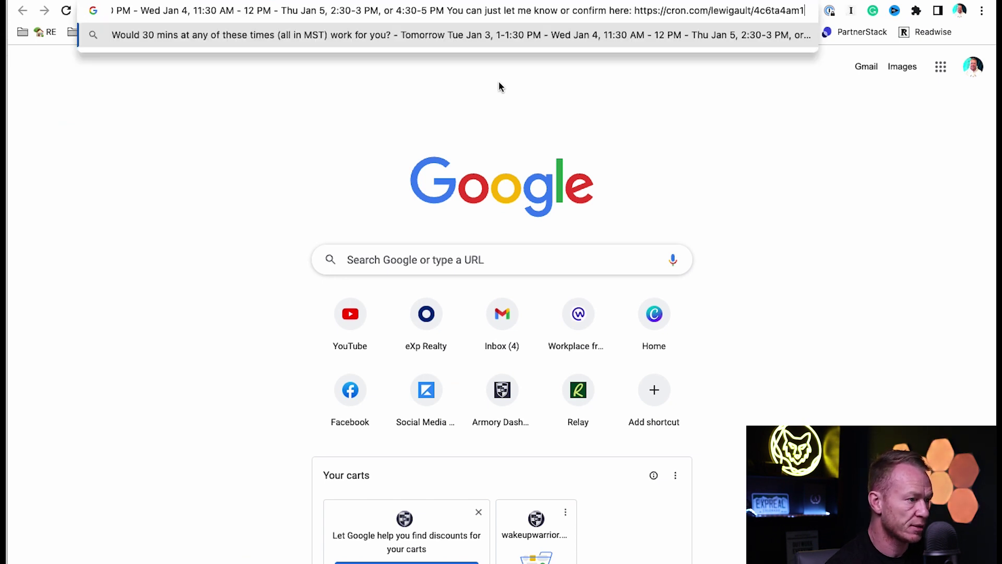
Open the pasted scheduling link in Chrome and choose Thursday January 5, 4:30–5:00pm.
key(Return)
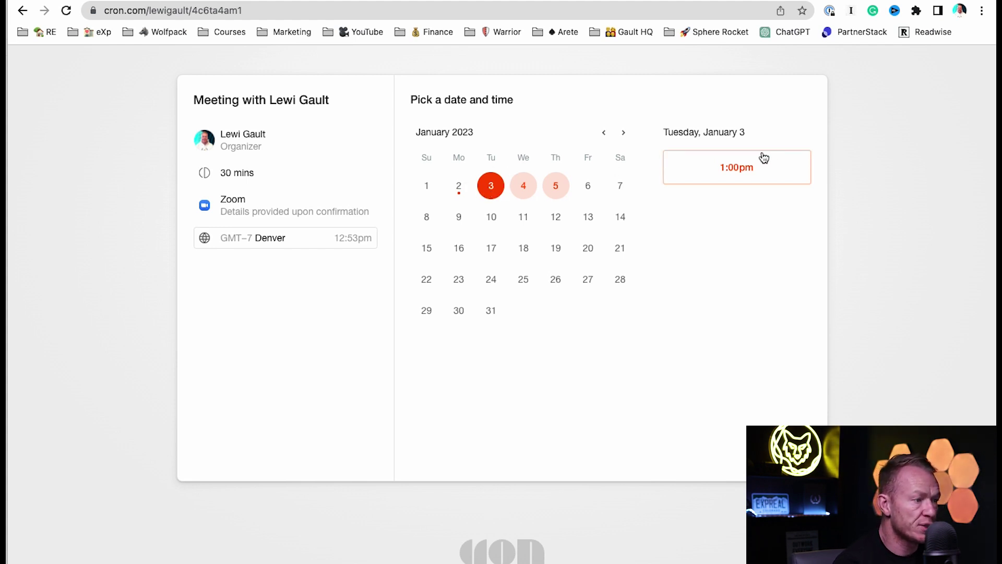
click(521, 187)
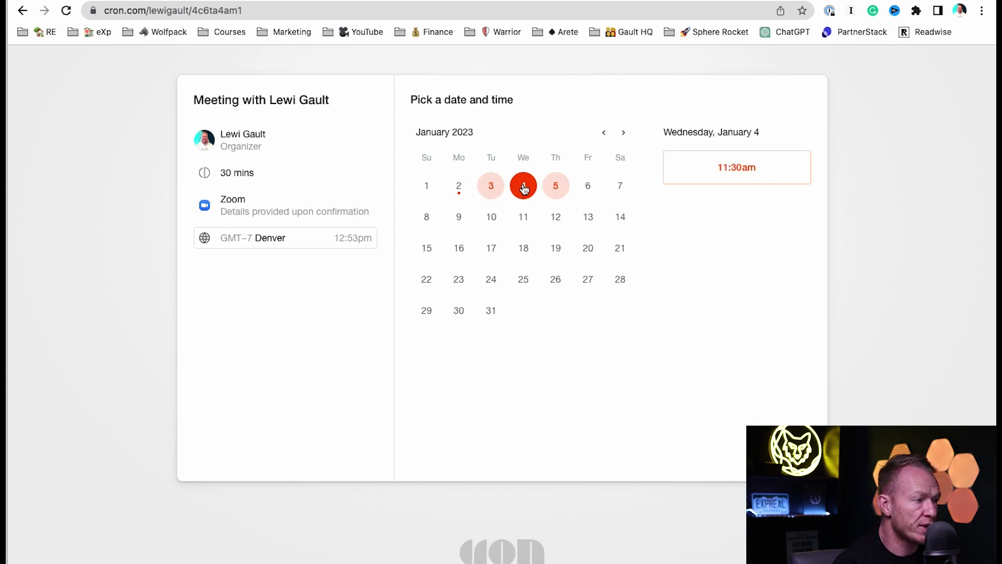
click(555, 186)
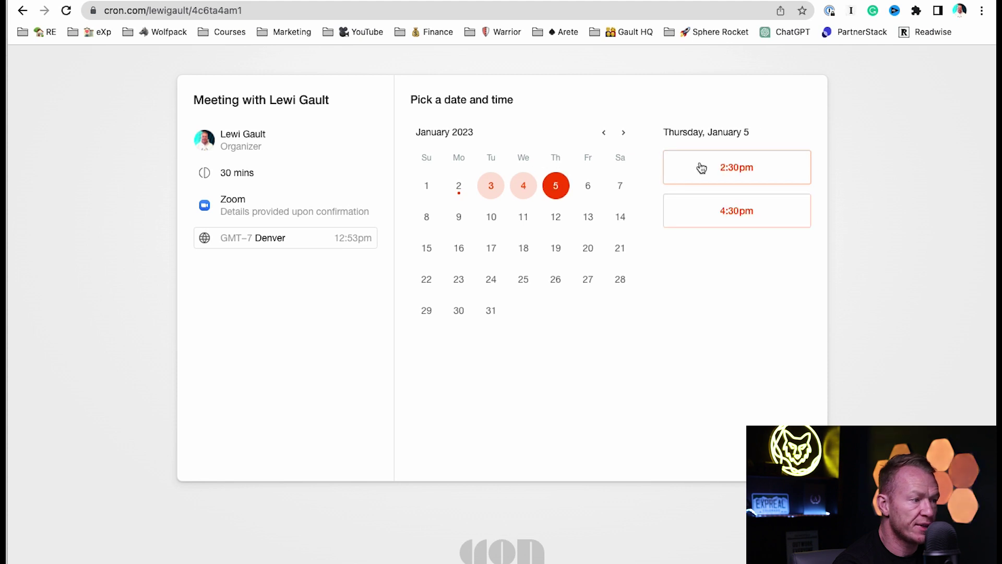
click(727, 220)
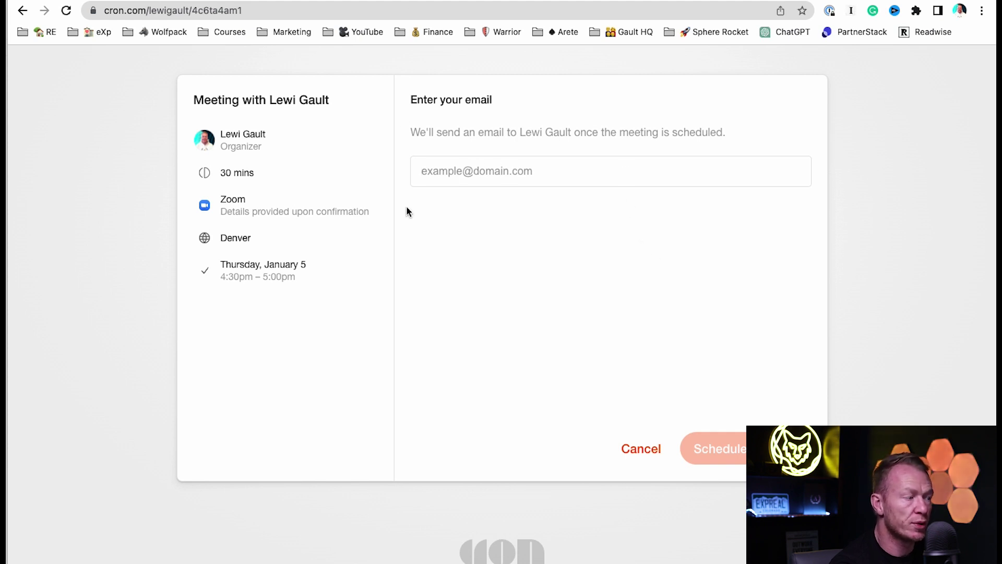
Enter the invitee's email, schedule the 4:30pm booking, and return to the Cron calendar.
key(super+Tab)
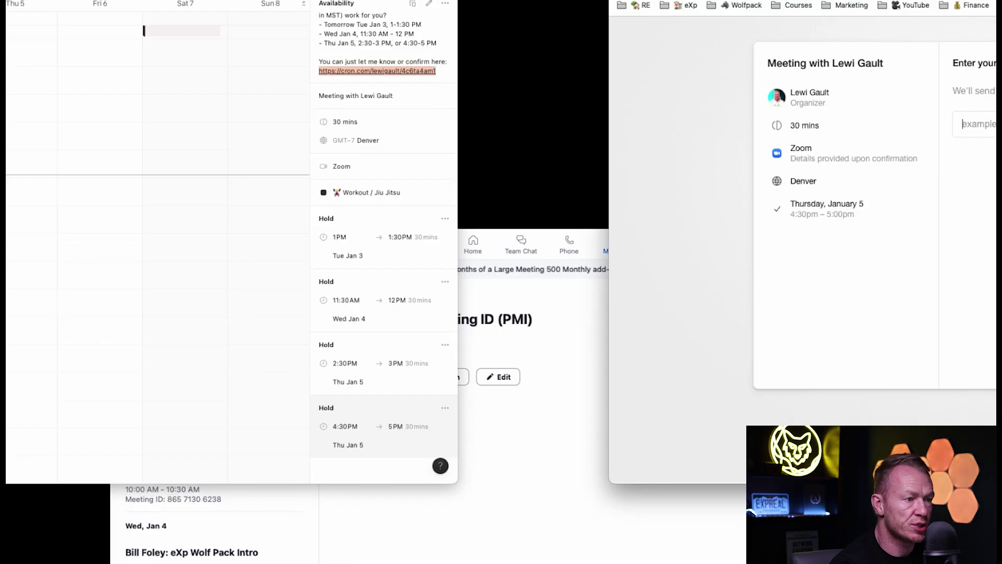
key(super+Tab)
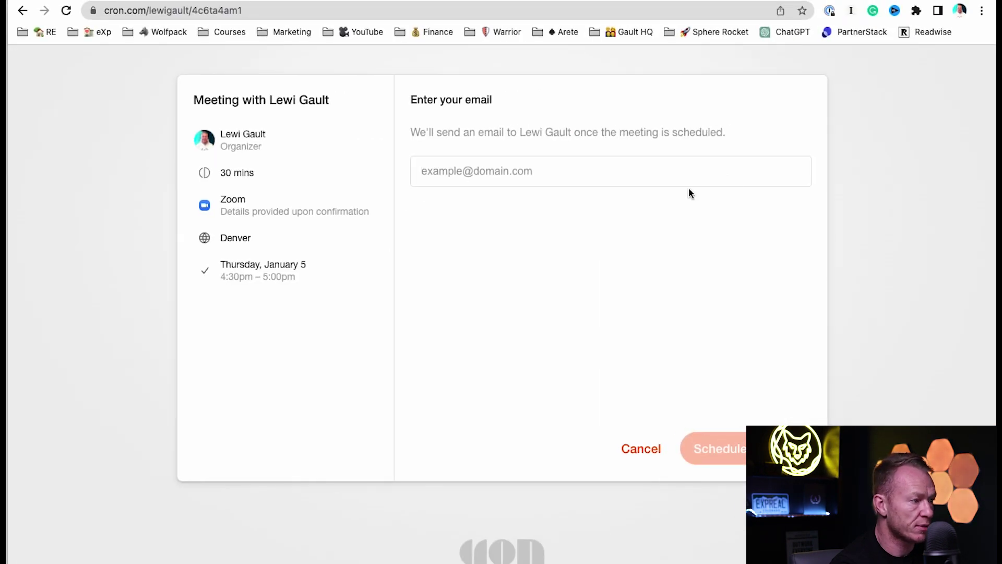
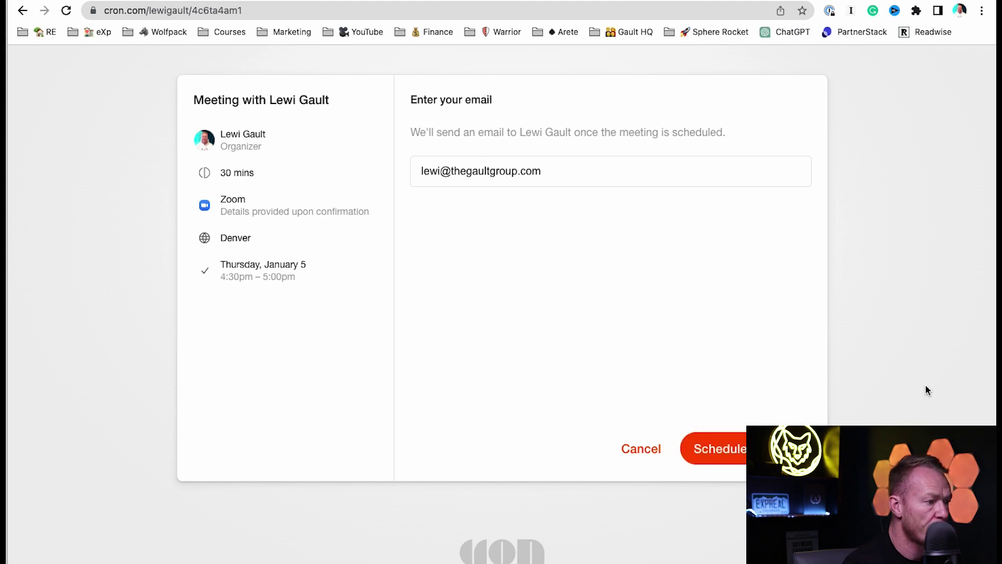
click(743, 453)
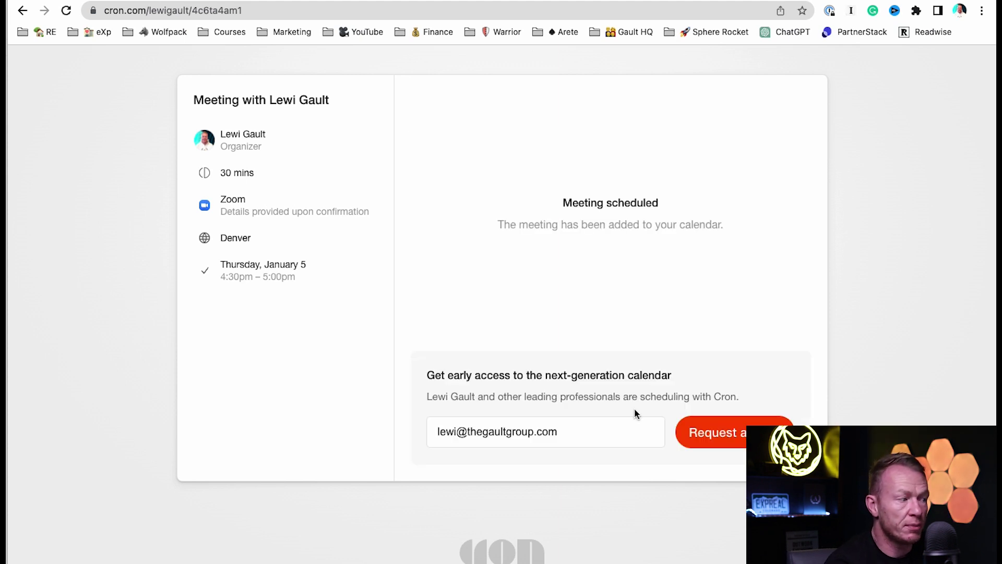
key(super+w)
click(42, 341)
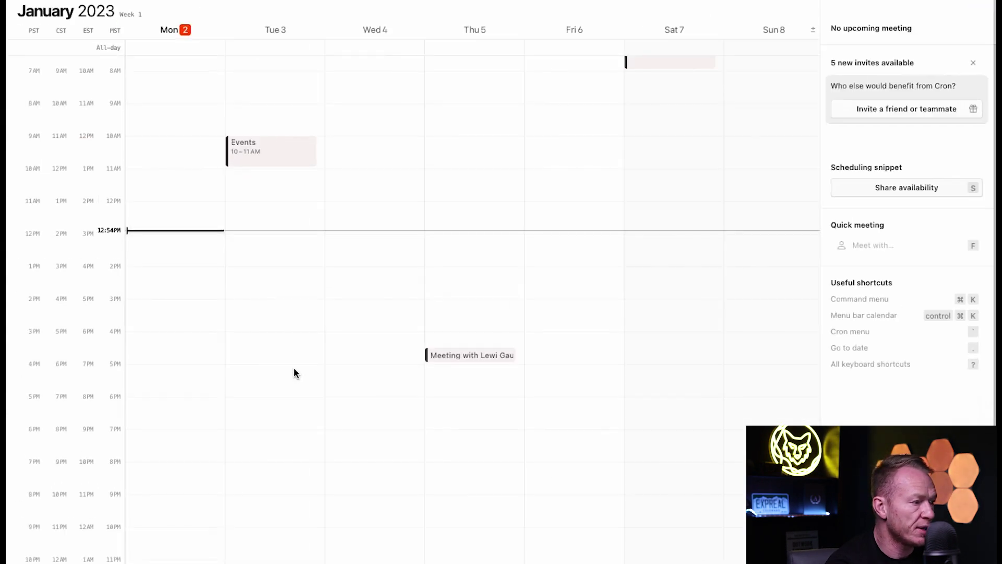
Open the booked Thursday 4:30 PM meeting to review its Zoom join details, then close it.
click(481, 359)
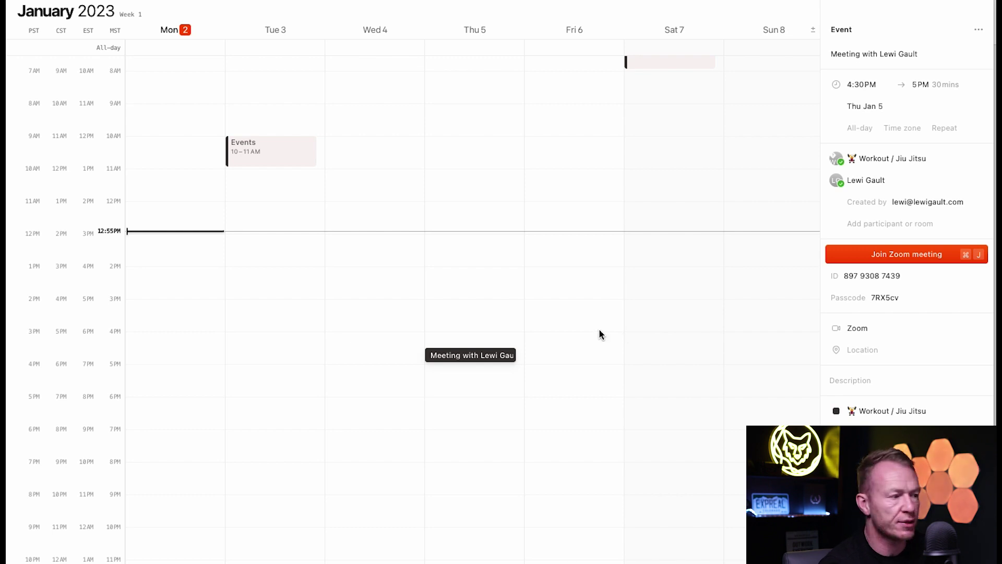
click(567, 308)
Create a Friday January 6, 3:15–4 PM event titled as a call with the contact.
drag(566, 309, 567, 328)
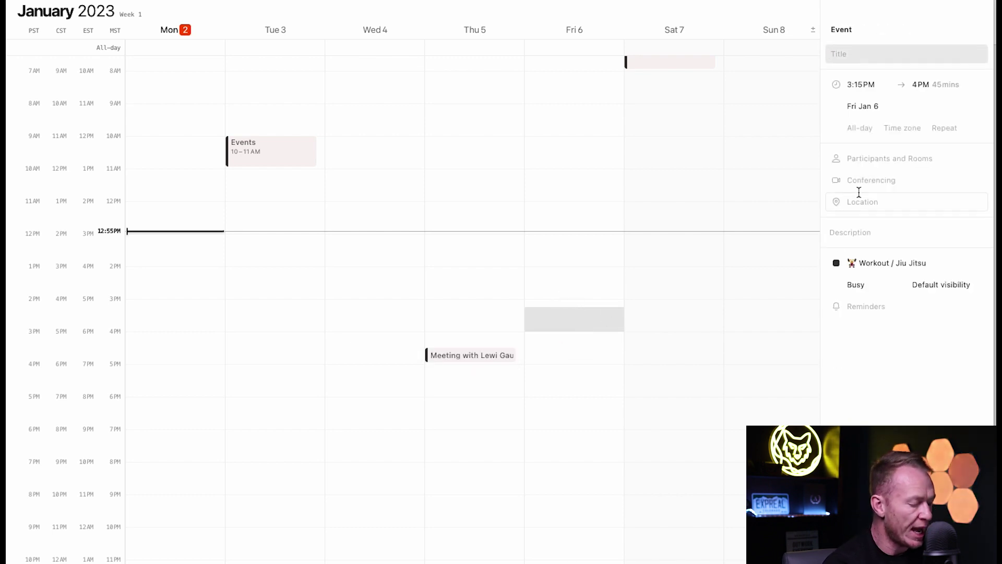
text(Call with Lewi)
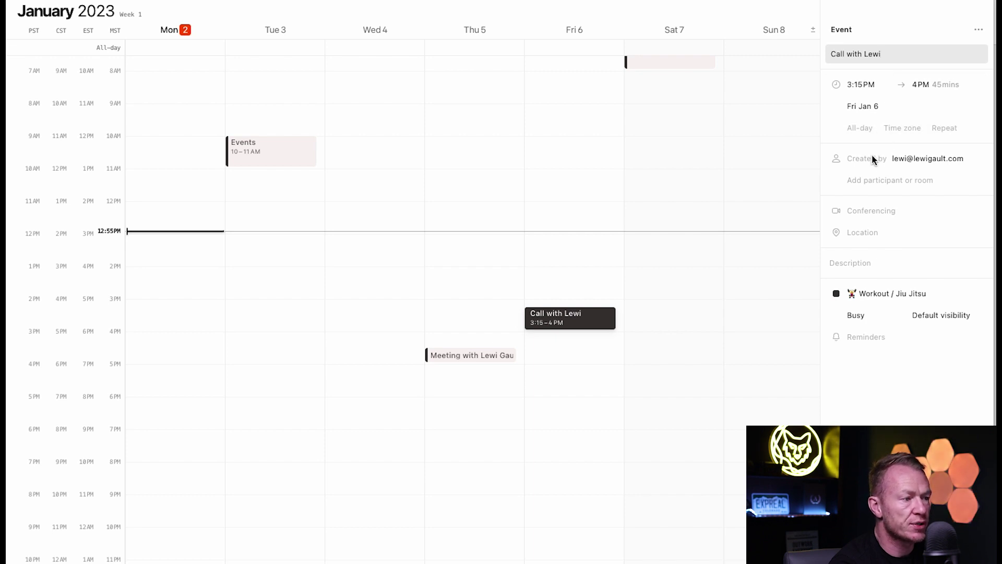
click(872, 181)
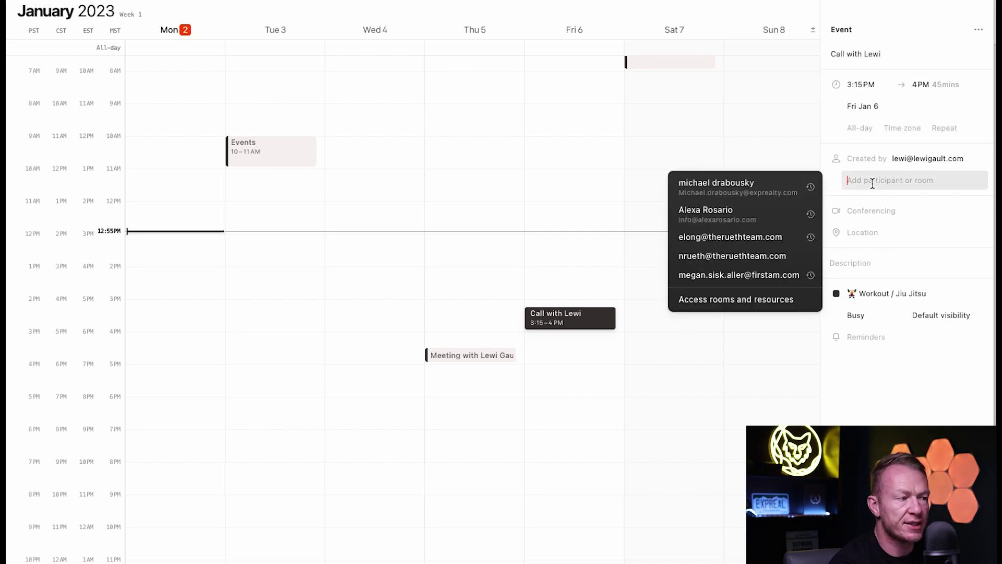
click(793, 146)
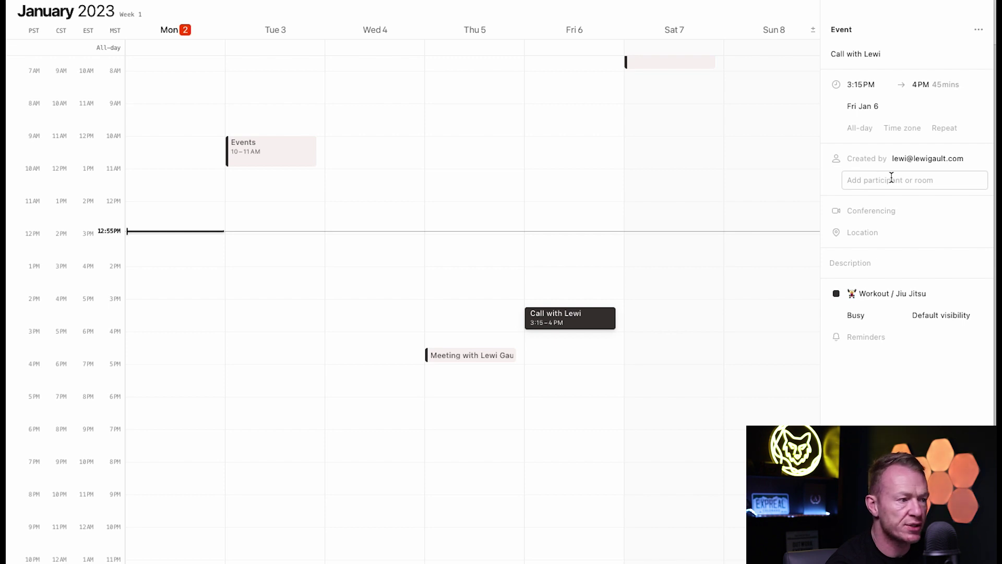
Attach a Zoom meeting with link, ID and passcode to the Friday call event.
click(925, 209)
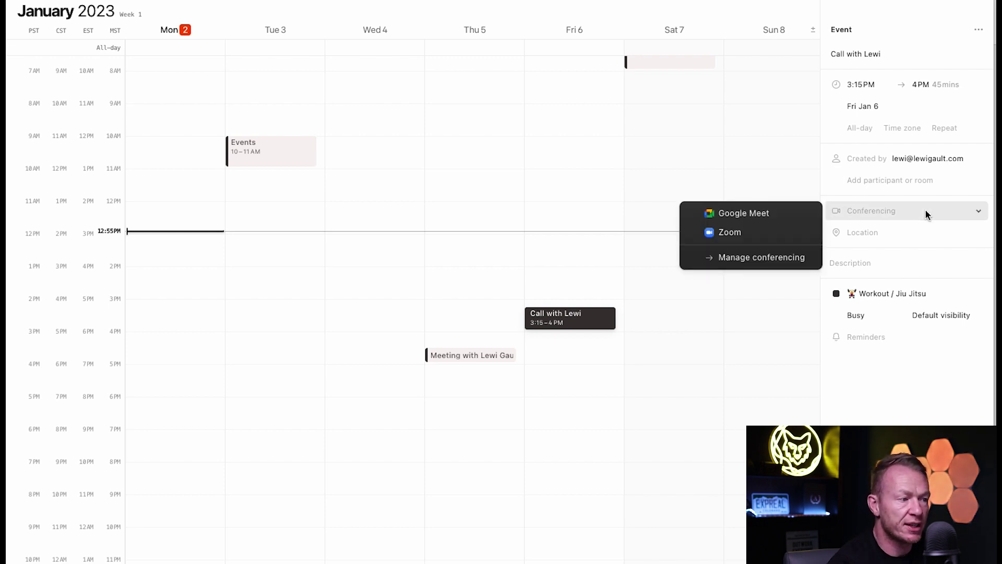
click(786, 232)
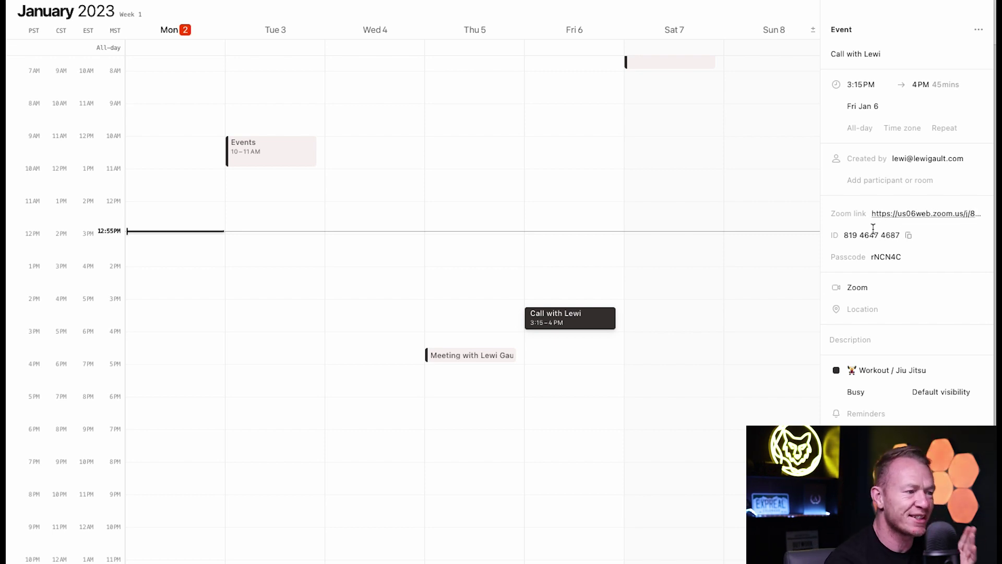
mouse_move(914, 257)
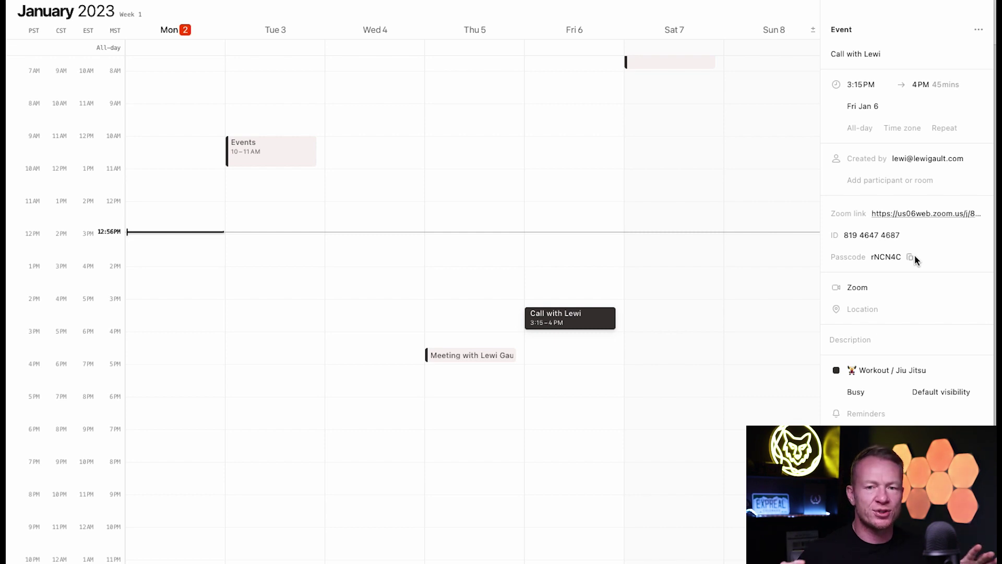
click(682, 350)
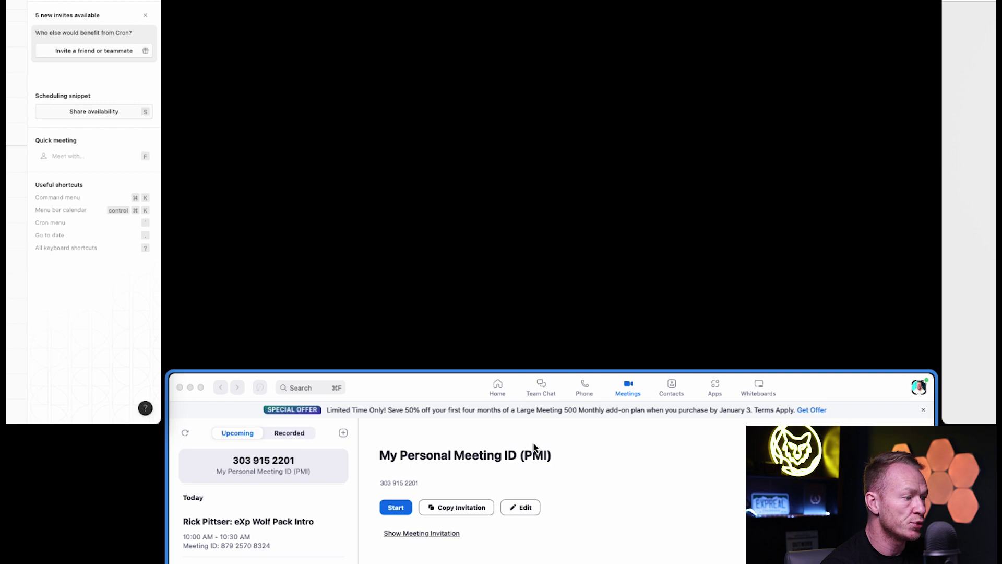
scroll(156, 412, down, 5)
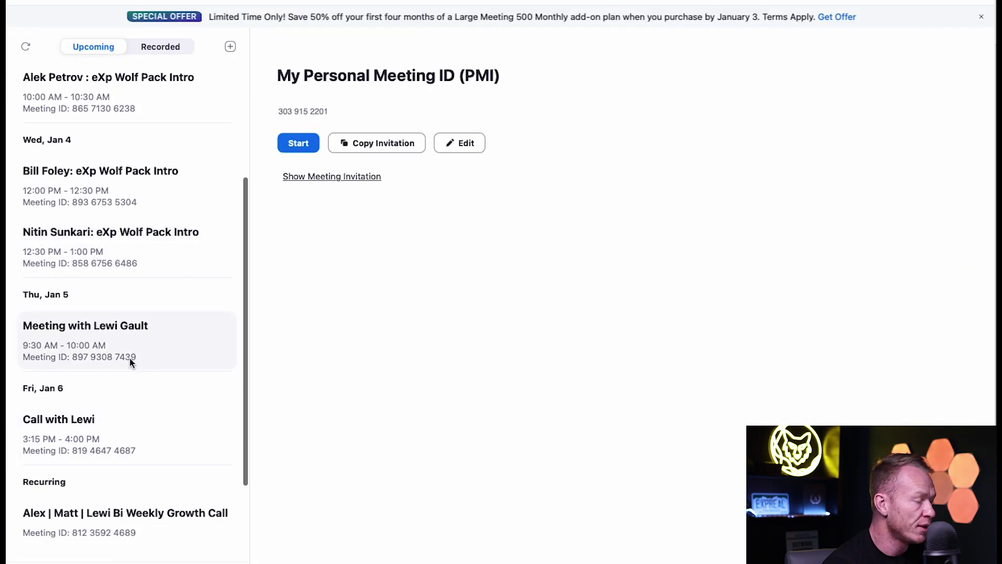
scroll(130, 358, down, 2)
scroll(131, 360, up, 3)
scroll(130, 362, down, 4)
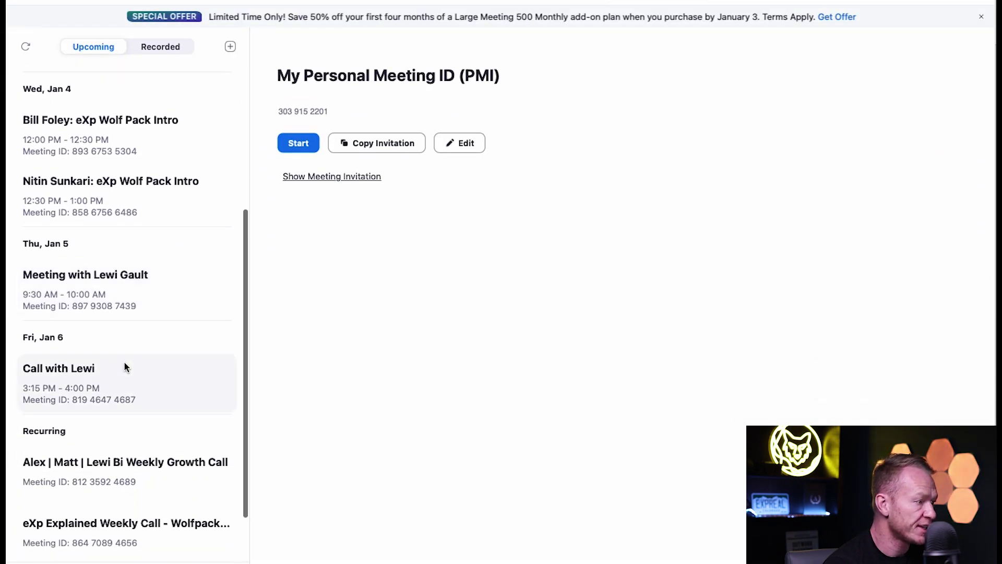
click(125, 365)
scroll(127, 355, down, 2)
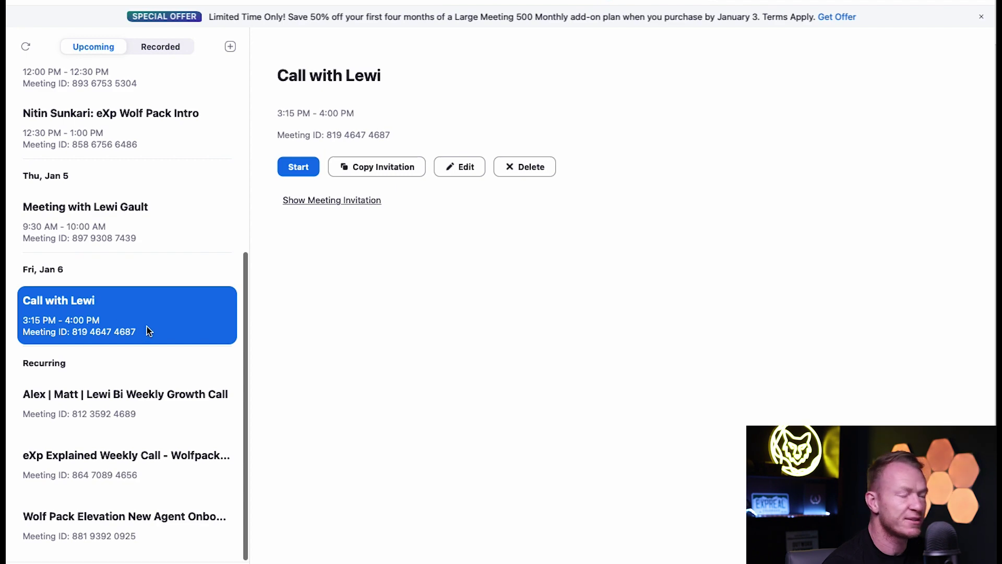